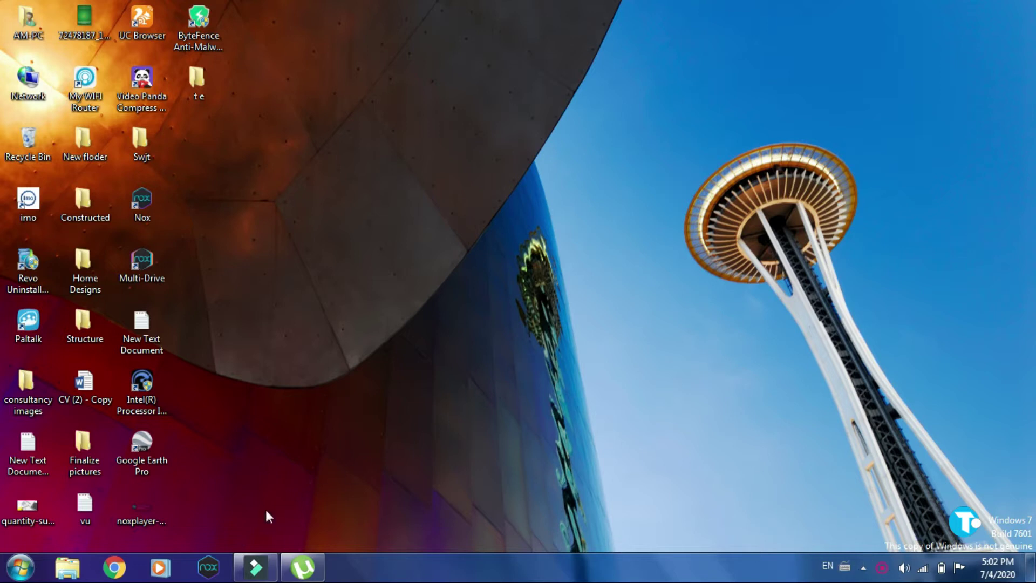
Search the web for 'zapya' in Chrome and open the izapya.com result.
left_click(112, 576)
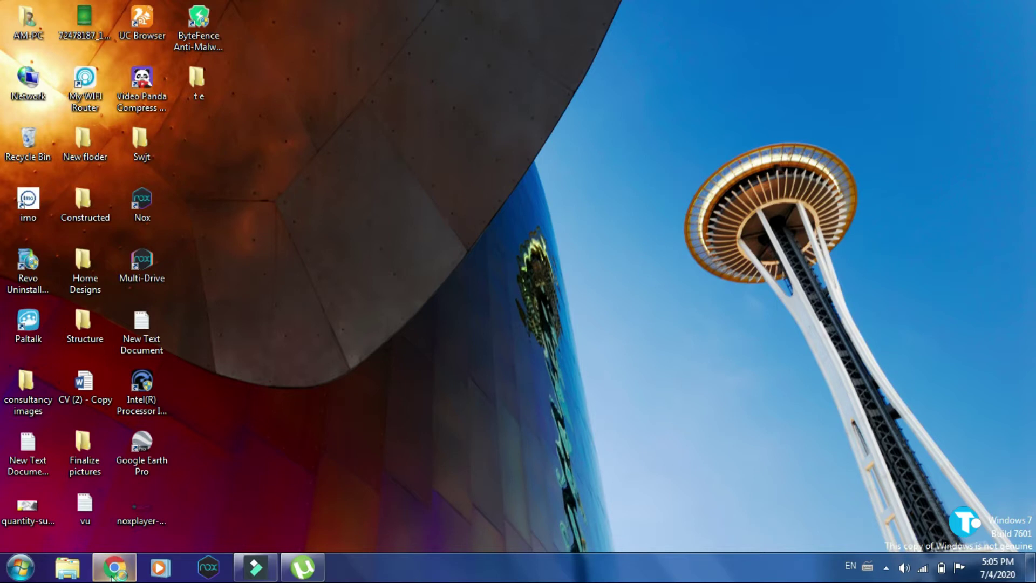
left_click(376, 78)
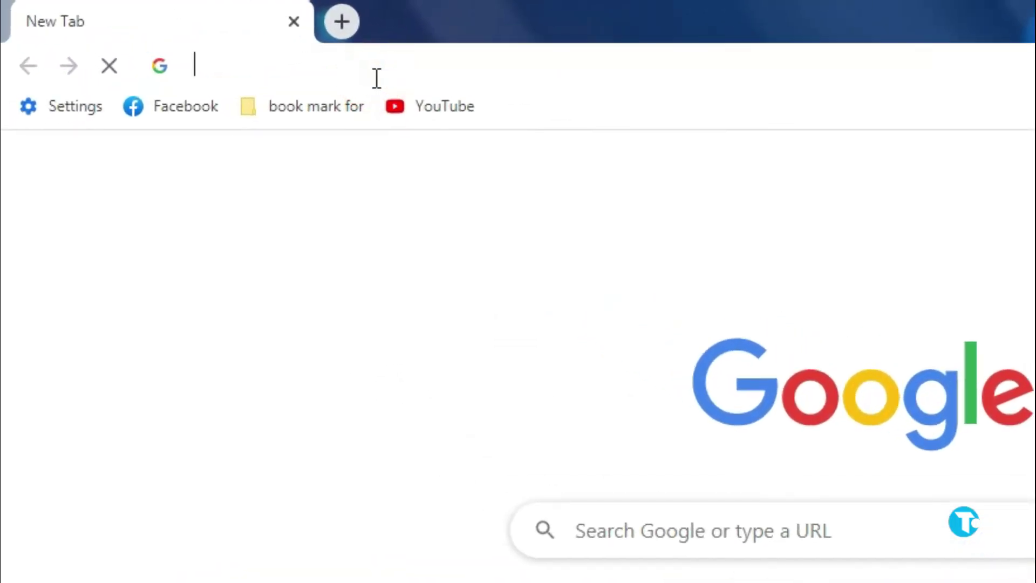
type("zap")
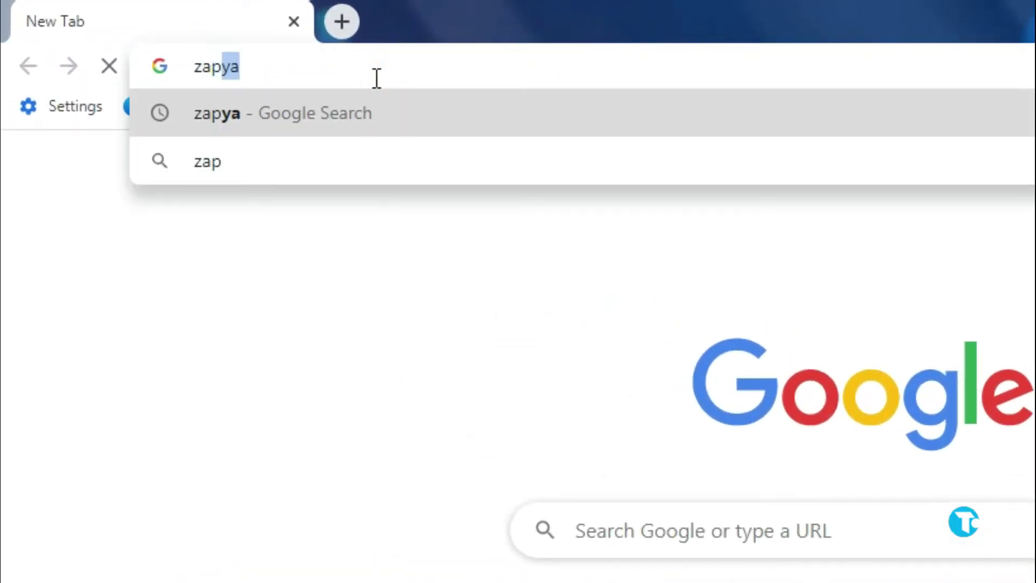
type("ya")
key("Return")
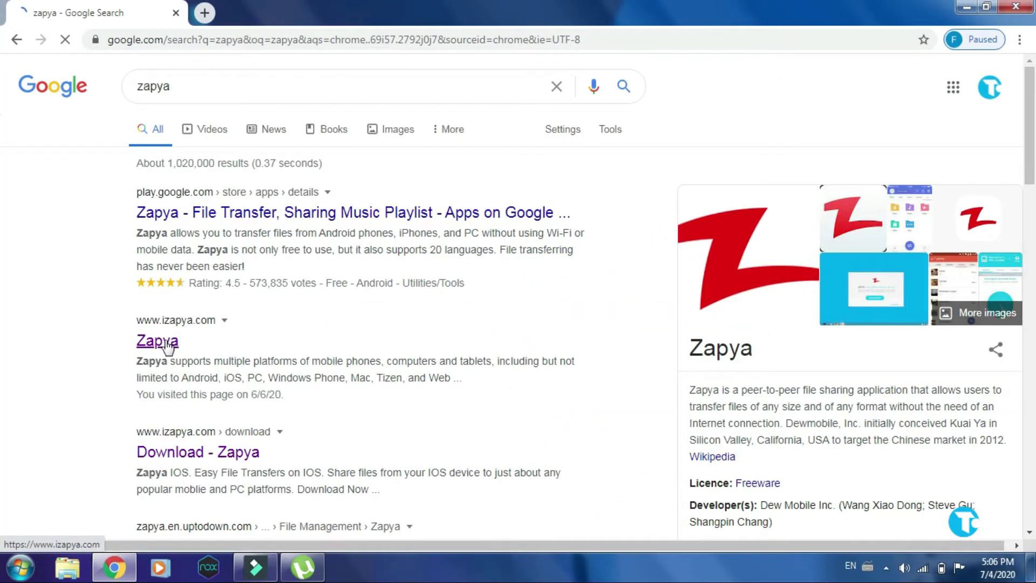
left_click(165, 343)
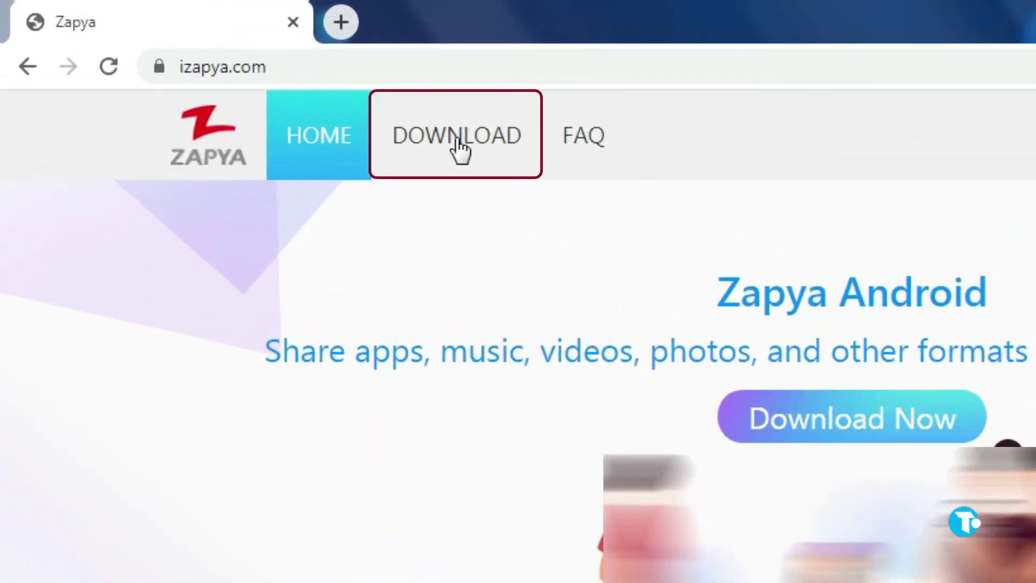
Download the Zapya PC installer from the izapya.com download page.
left_click(457, 141)
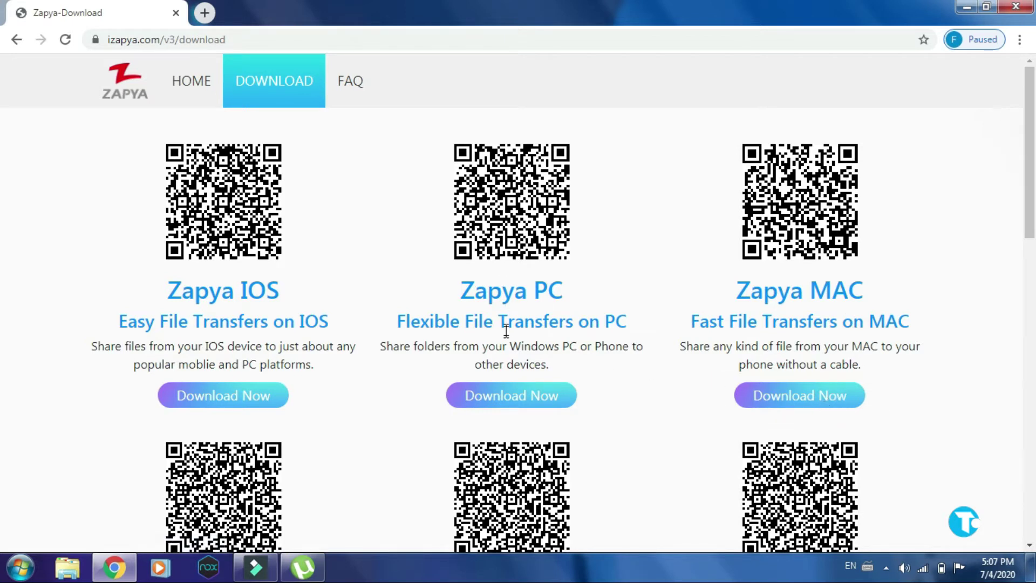
left_click(493, 397)
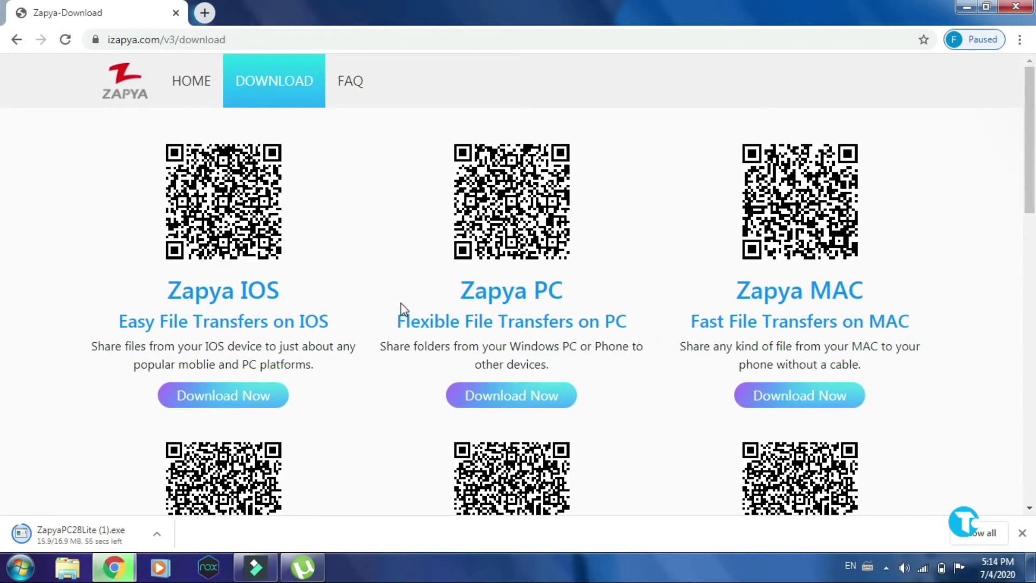
Launch the Zapya PC installer and accept the license agreement.
left_click(79, 530)
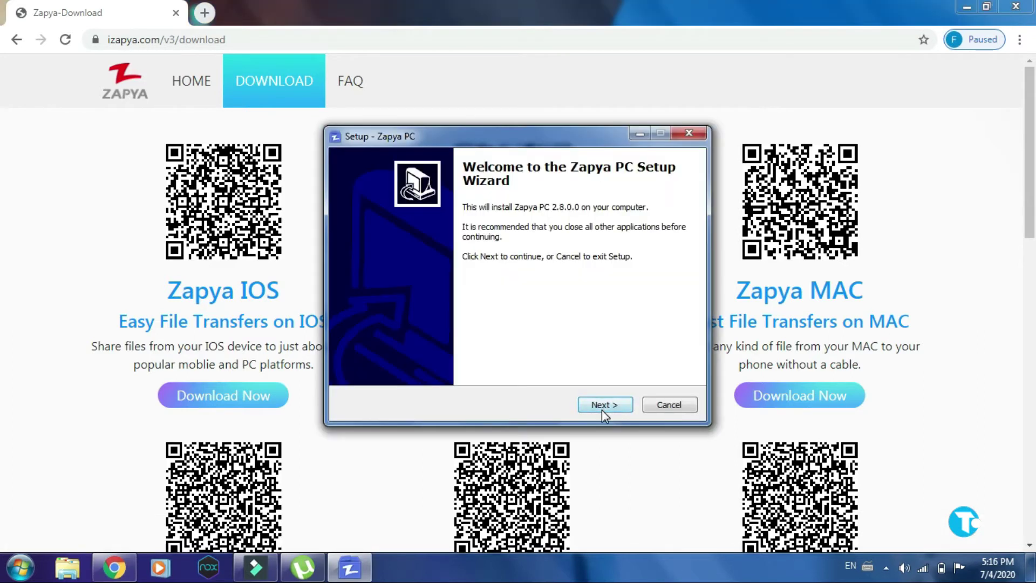
left_click(602, 405)
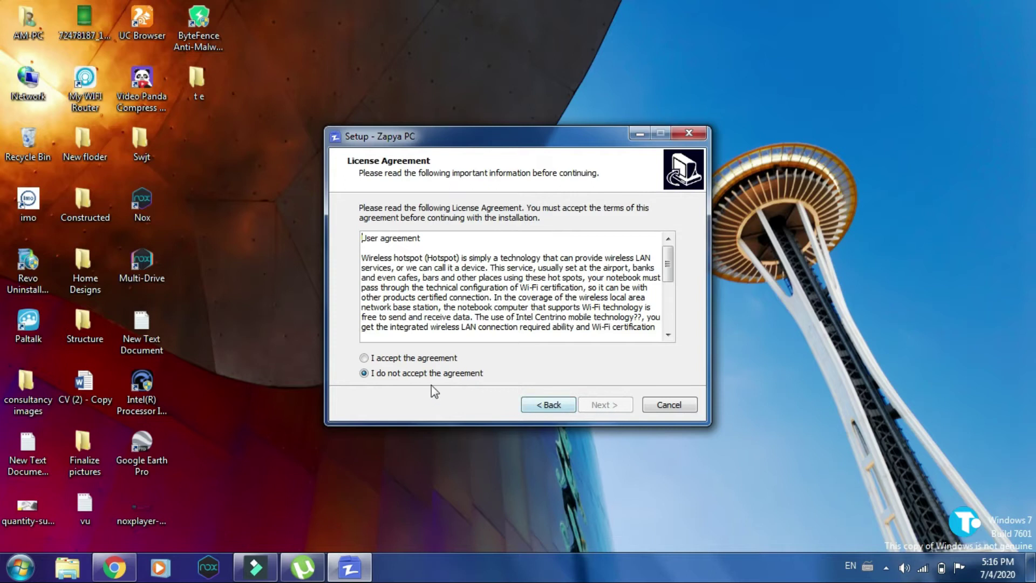
left_click(364, 357)
left_click(601, 407)
Change the install folder's drive letter, install Zapya PC, and close the finished wizard.
left_click(877, 262)
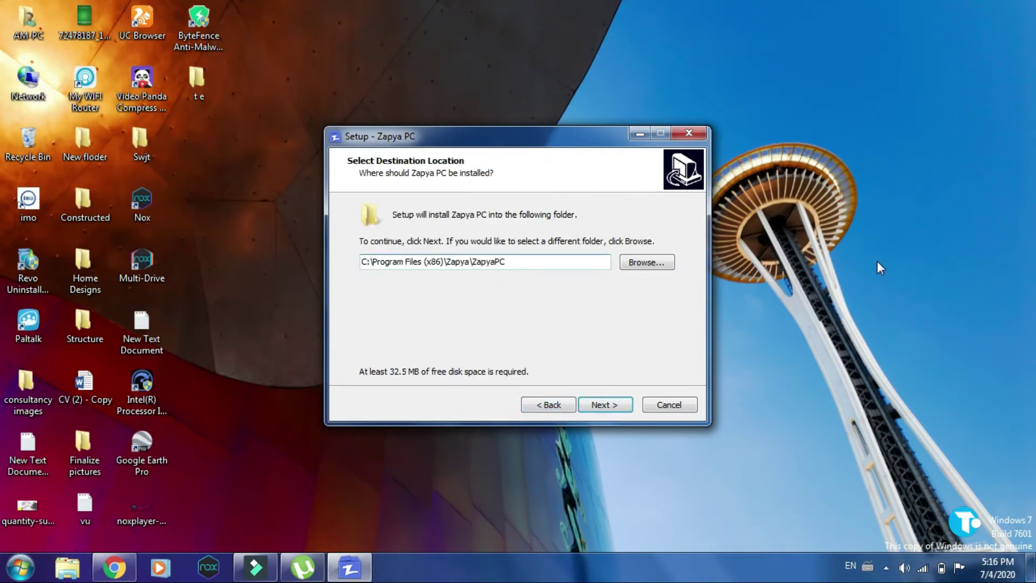
key("Delete")
key("Delete")
type("C:")
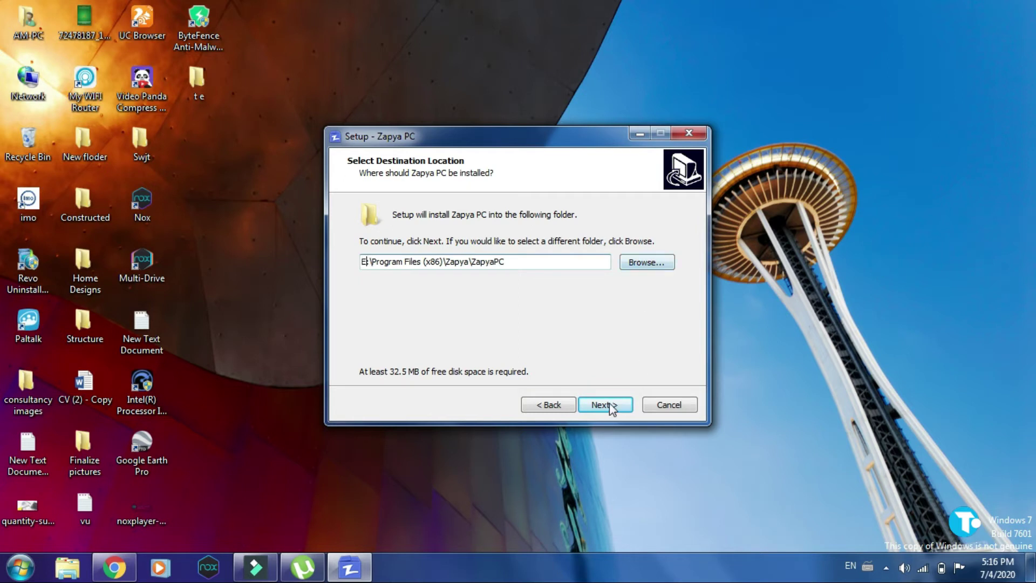
left_click(609, 408)
left_click(606, 404)
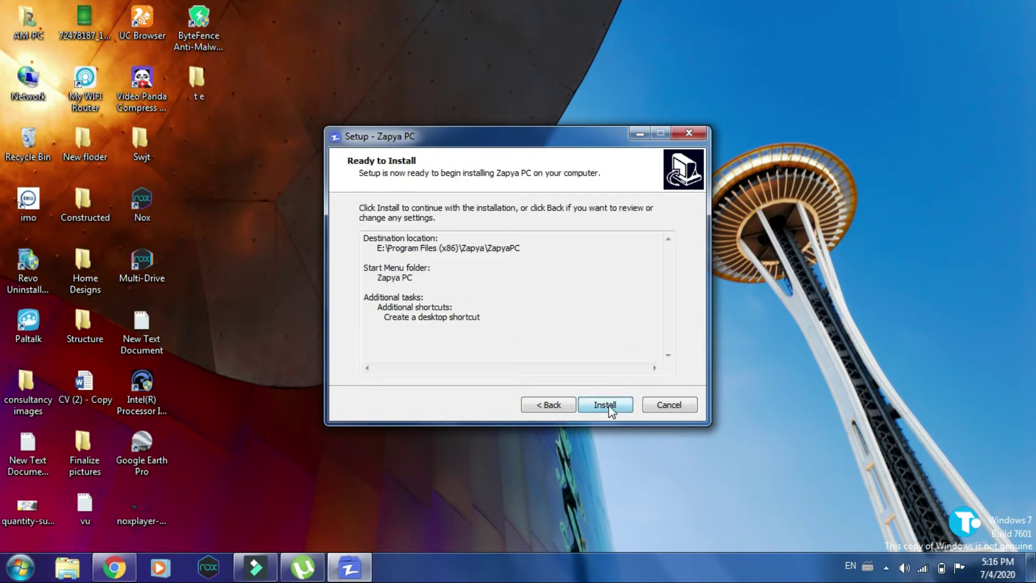
left_click(605, 404)
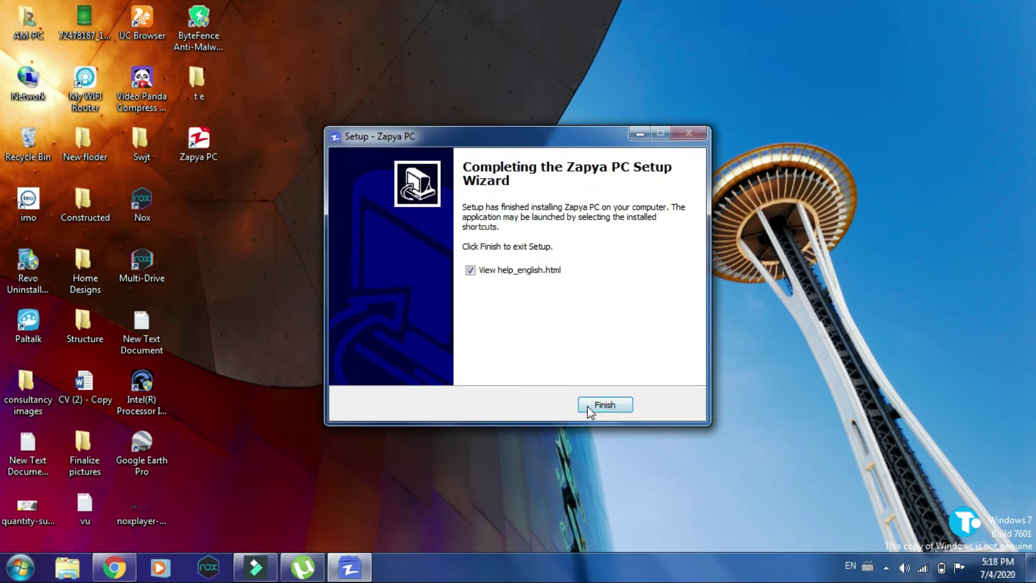
left_click(588, 407)
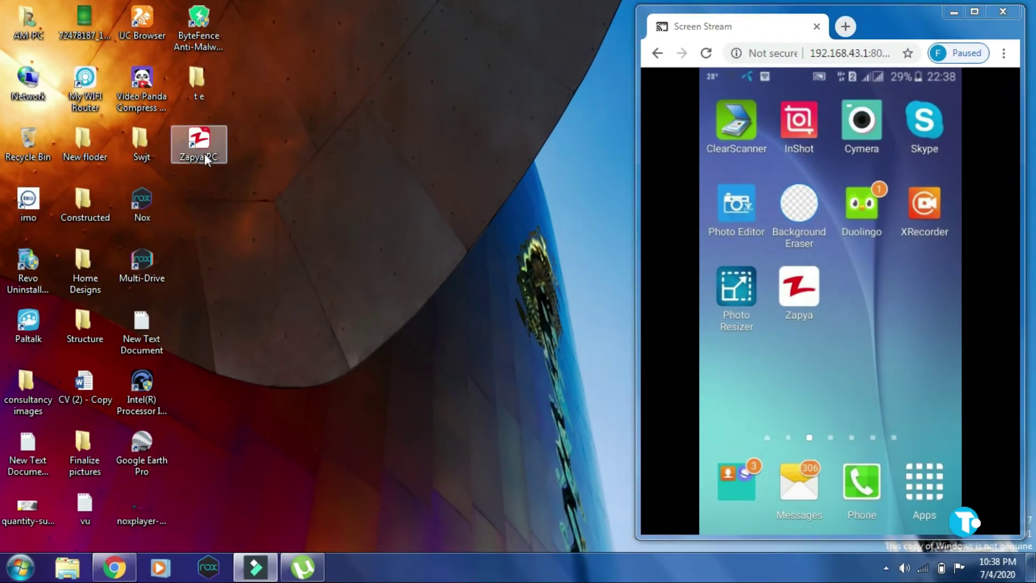
Launch Zapya PC from the desktop and search for nearby groups with Join Group.
double_click(204, 155)
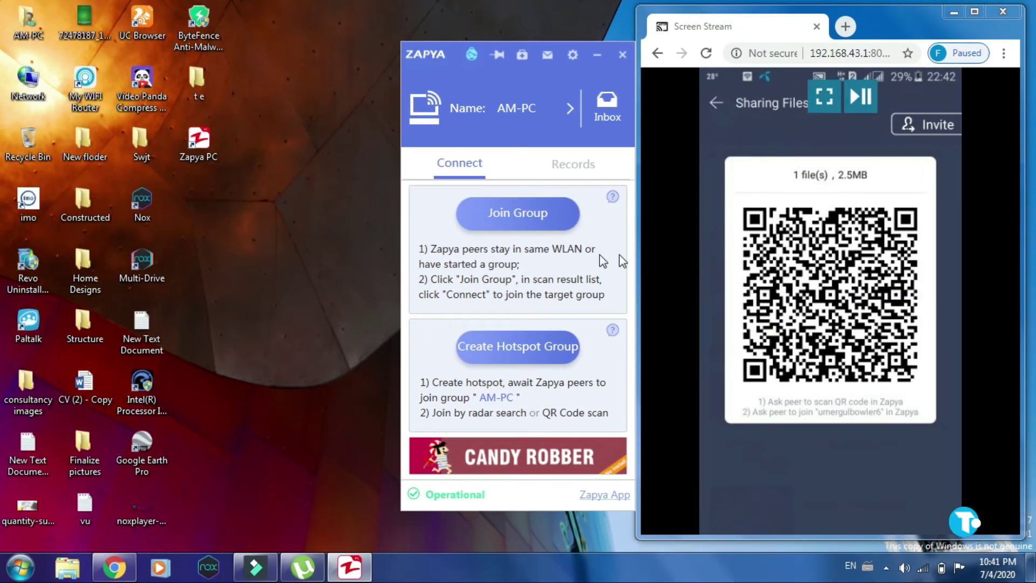
left_click(546, 215)
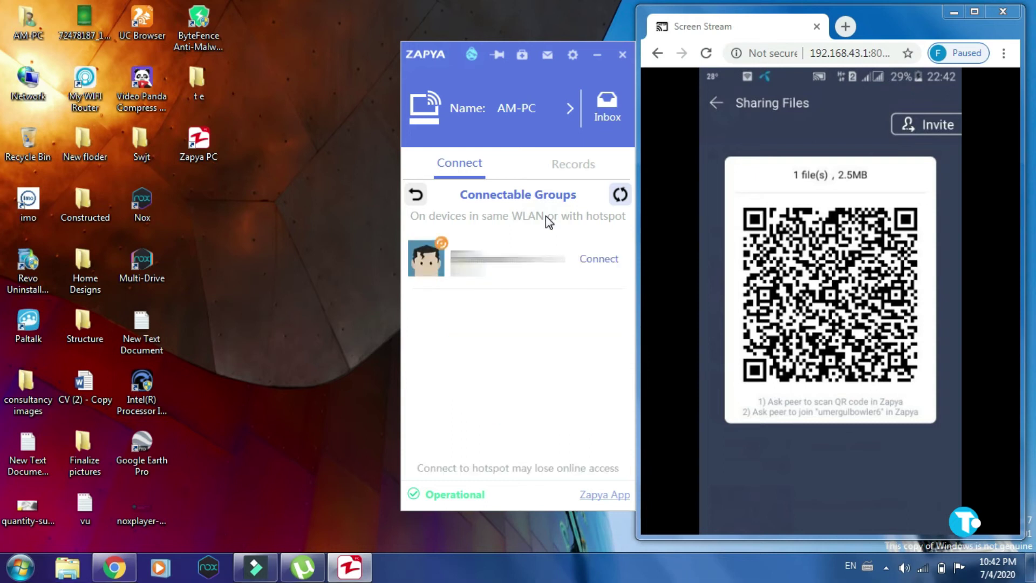
Join the phone's group and show the received VID-20200503 video in its folder.
left_click(612, 263)
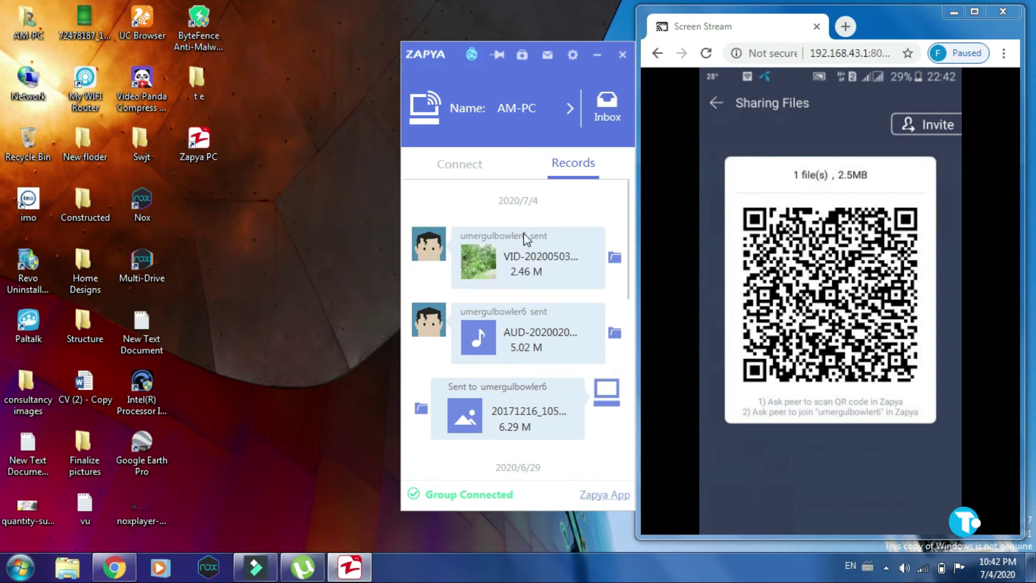
left_click(615, 258)
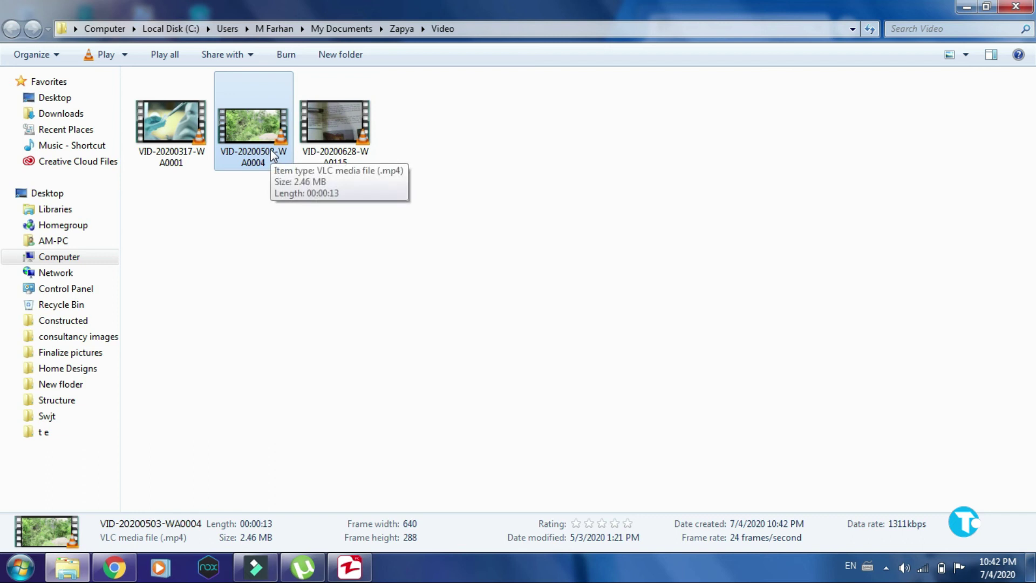
Close the Zapya Video folder and send a file from the computer to the phone.
left_click(1004, 8)
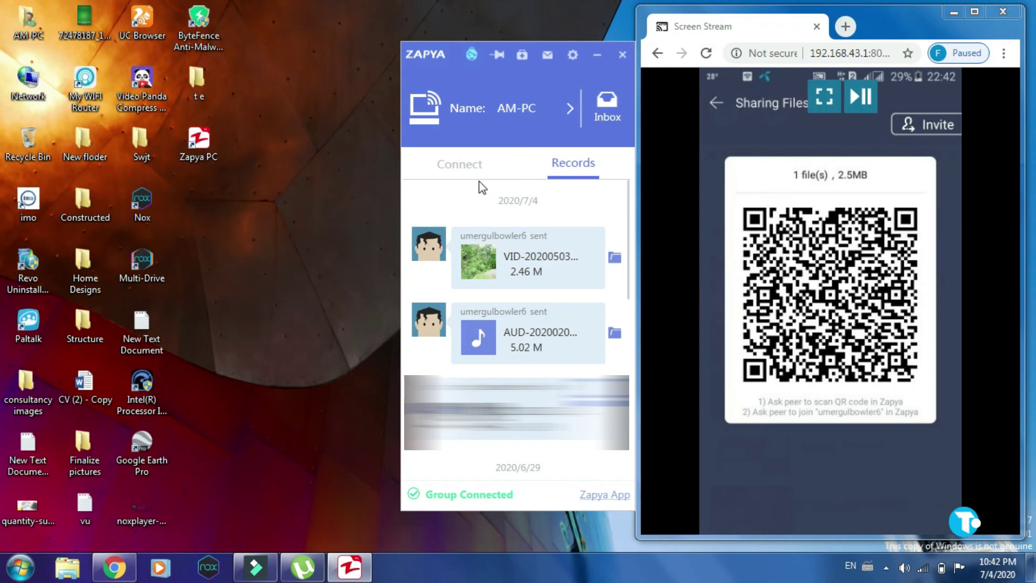
left_click(466, 168)
left_click(523, 253)
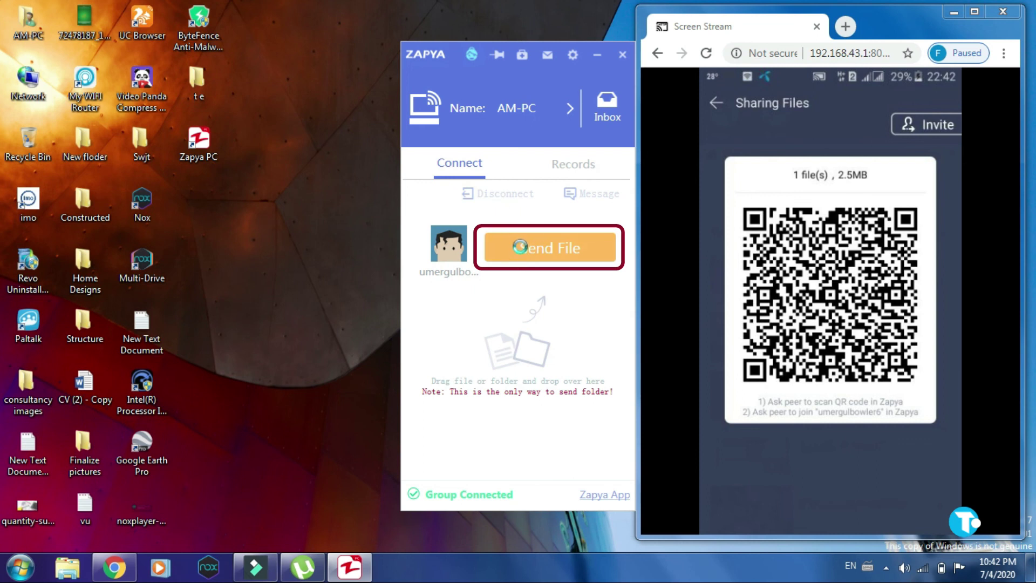
double_click(353, 119)
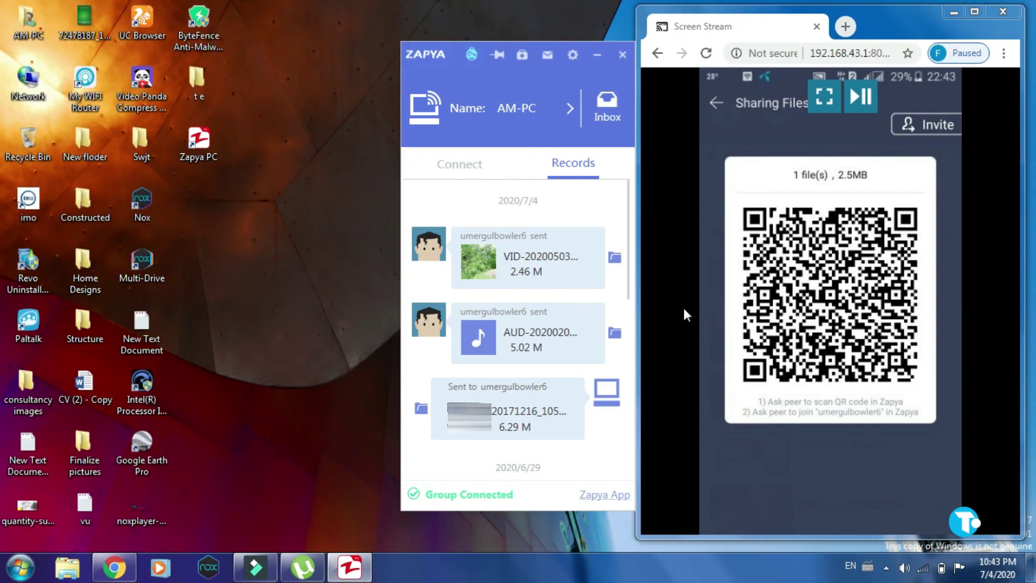